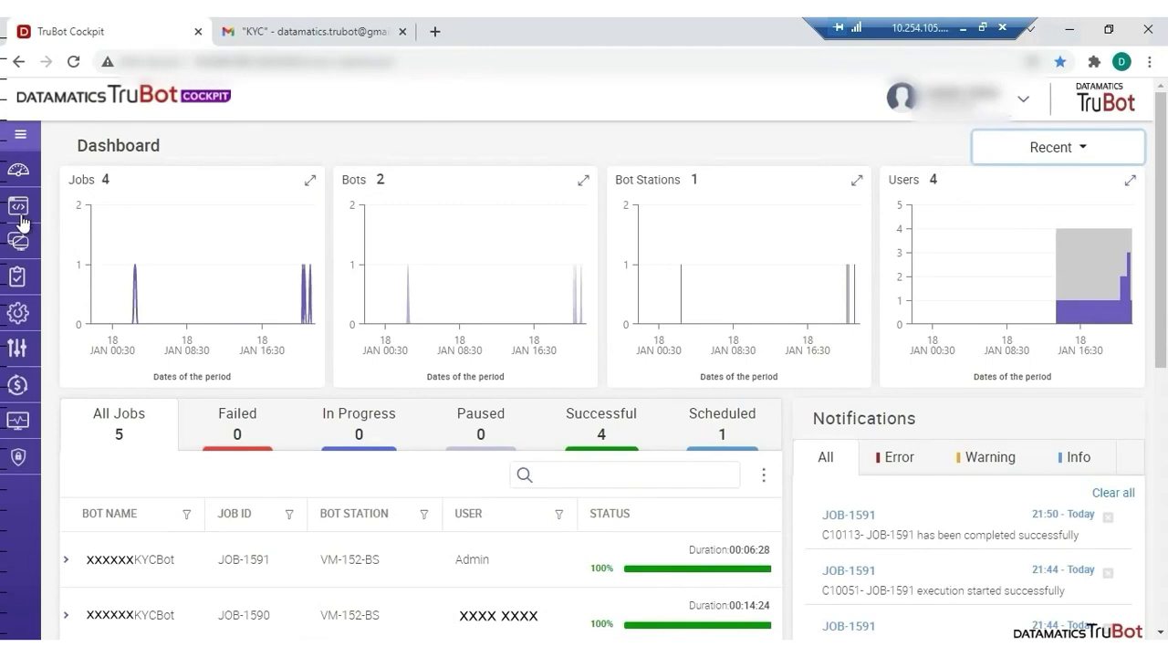
# Open the Bot list from the sidebar code flyout to view BOT-1048 among the bots.
pyautogui.moveTo(20, 219)
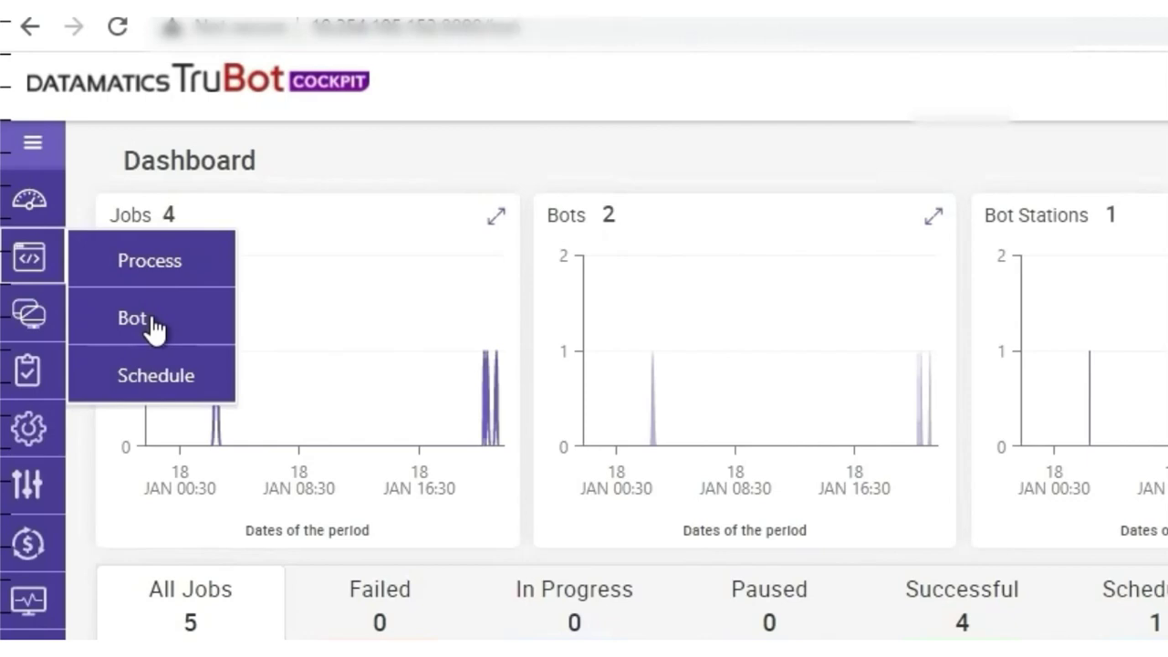
pyautogui.click(146, 320)
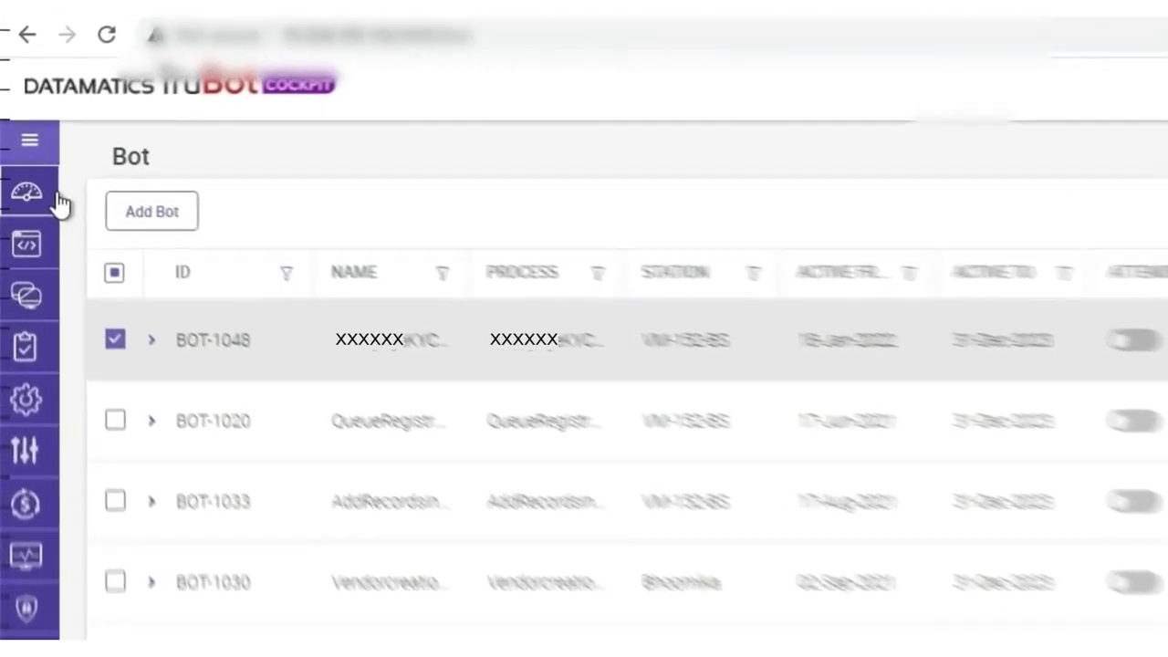
# Go back to the jobs dashboard so document 17008's TruCap+ validation window opens.
pyautogui.moveTo(107, 170)
pyautogui.click(161, 200)
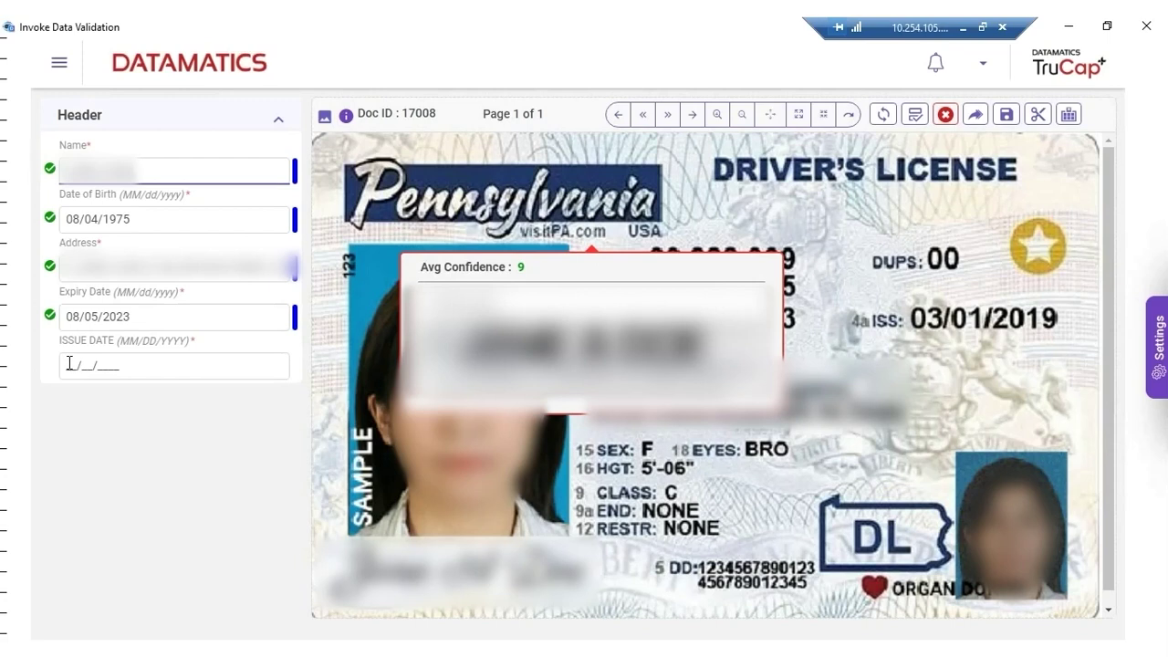
# Fill ISSUE DATE with 01/03/2019 from the licence image, then save, overriding the validation errors.
pyautogui.click(71, 362)
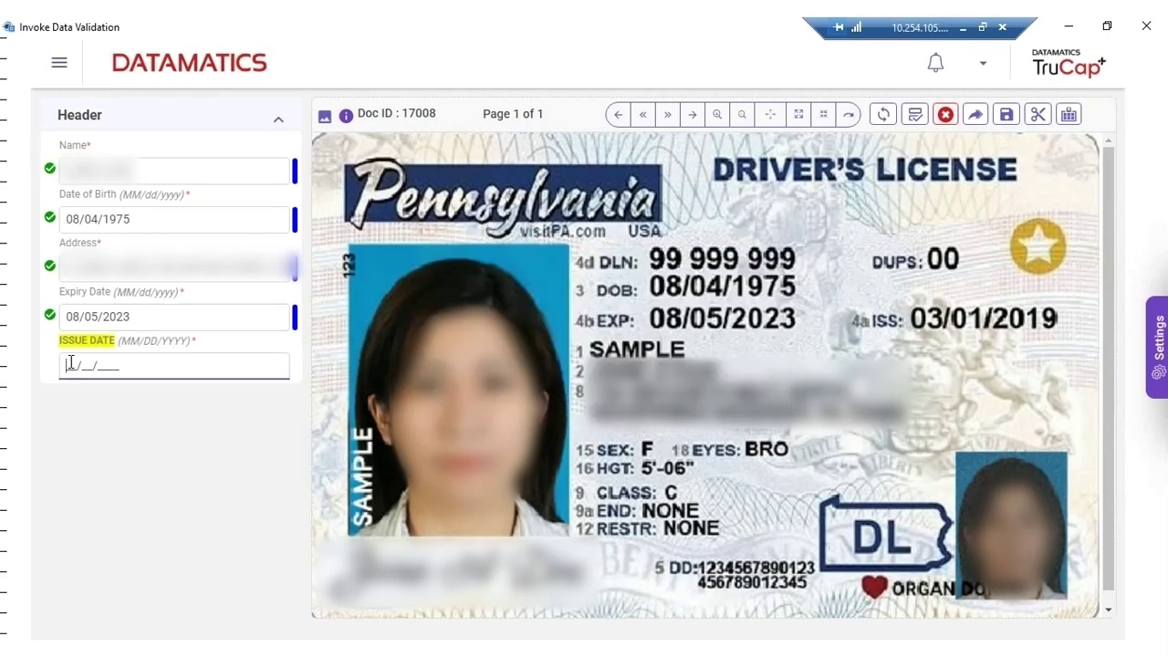
pyautogui.click(85, 344)
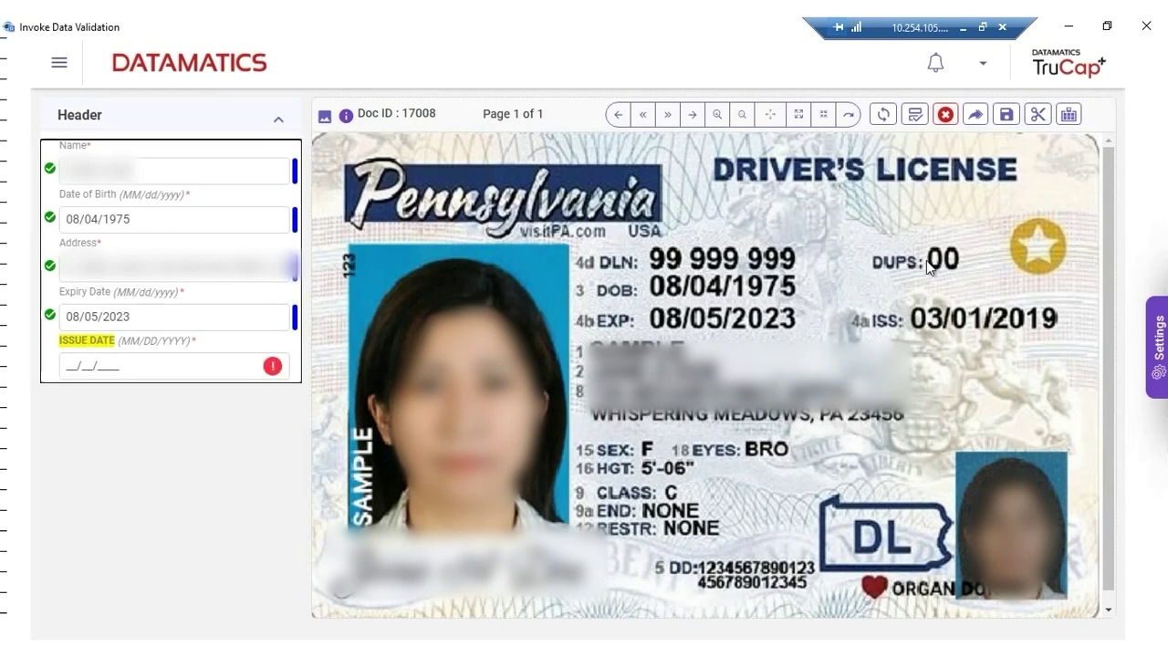
pyautogui.click(999, 316)
pyautogui.click(1000, 317)
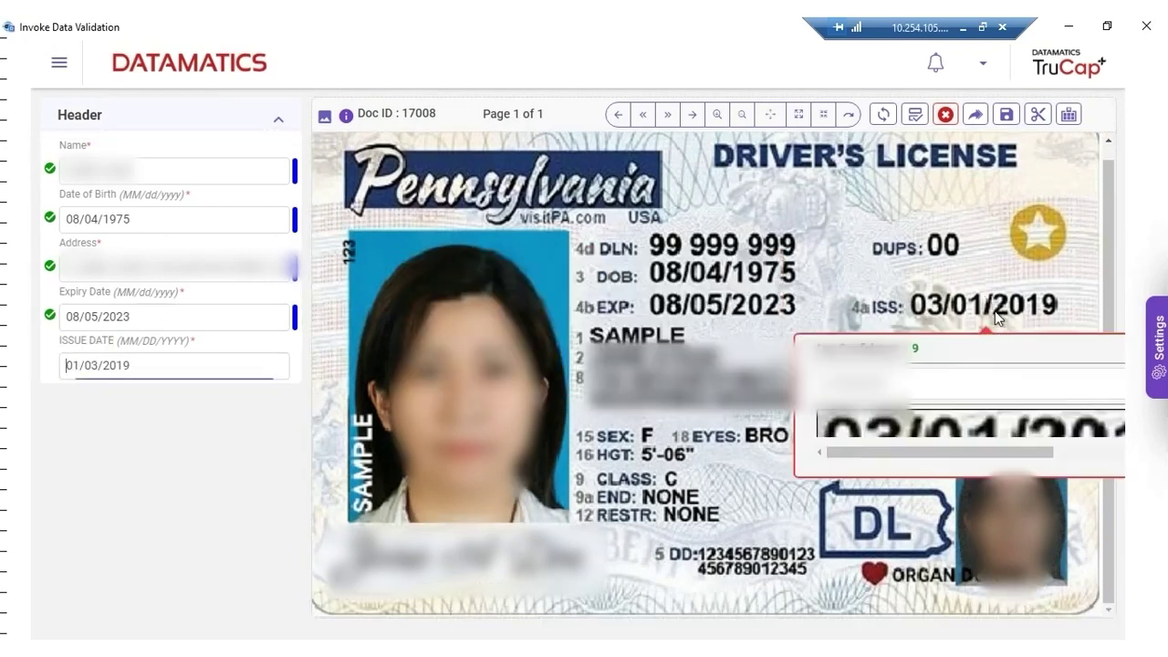
pyautogui.click(1007, 115)
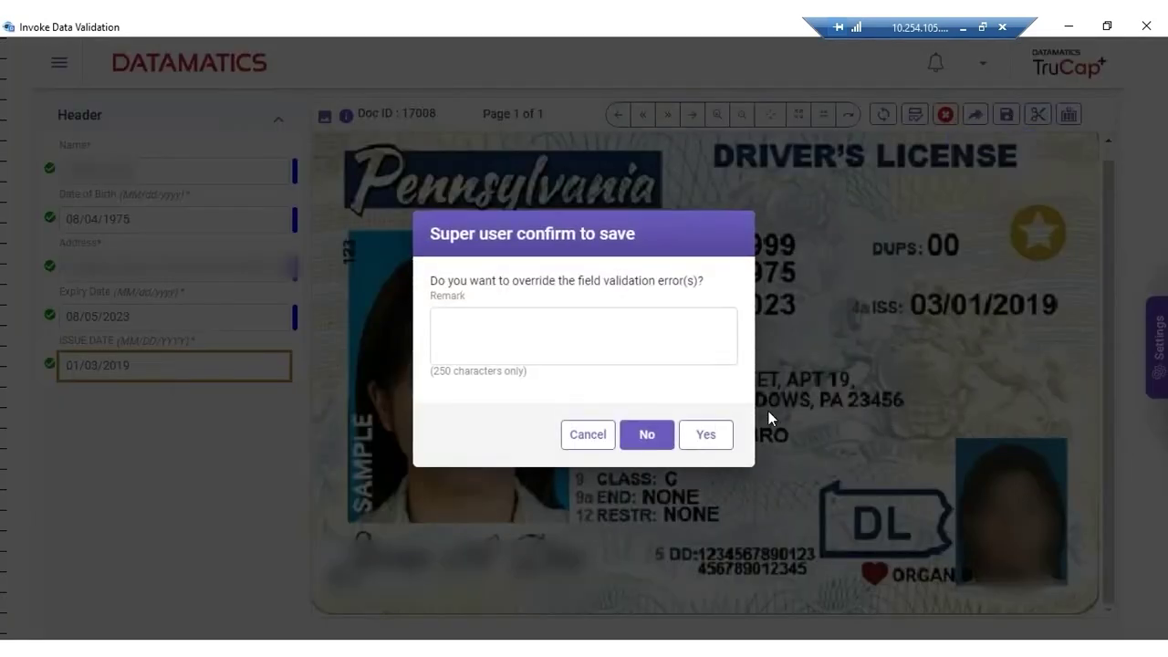
pyautogui.click(710, 434)
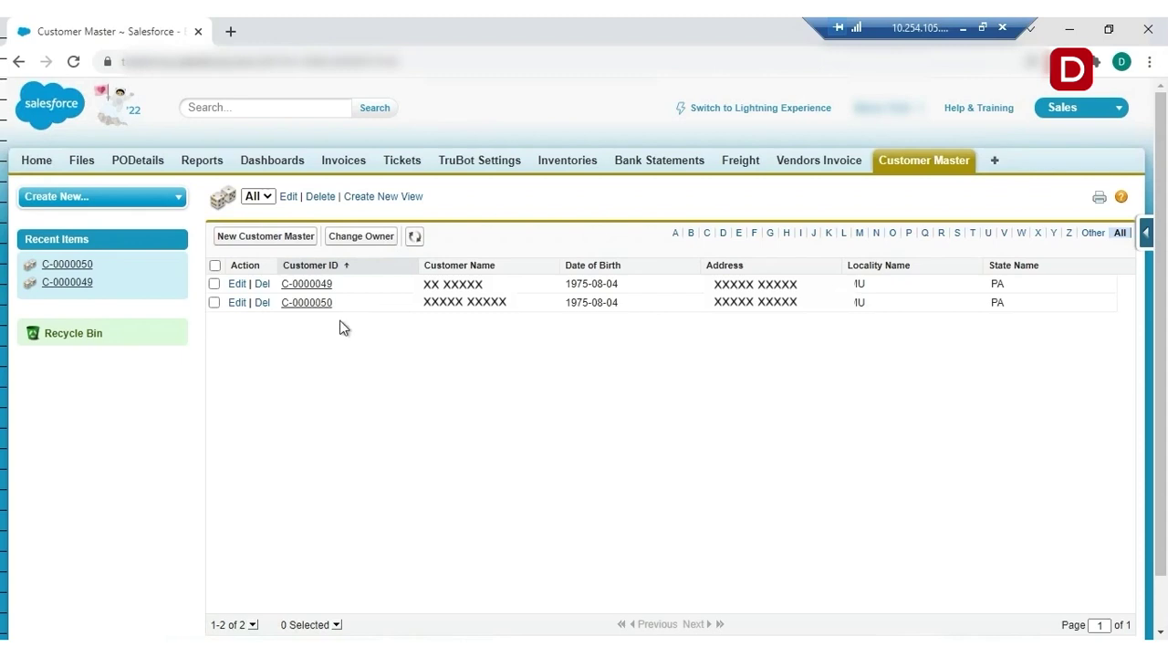
# Open record C-0000049 and scroll down to its bank statement, pay, licence and tax details.
pyautogui.click(318, 285)
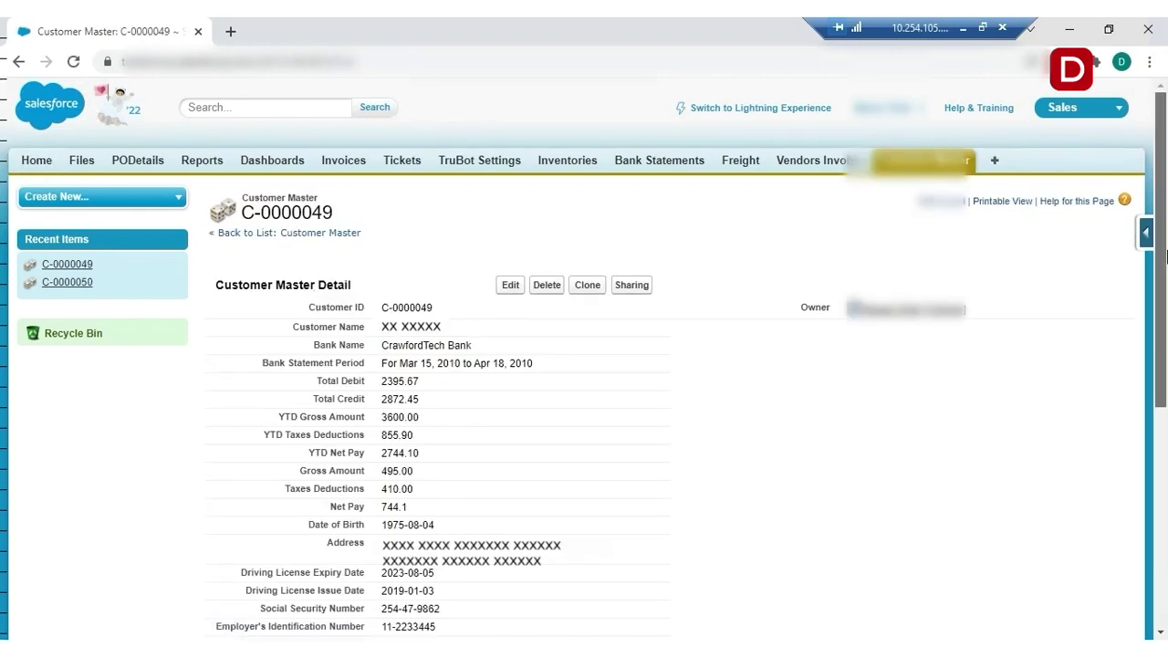
pyautogui.moveTo(1161, 258); pyautogui.dragTo(1164, 456)
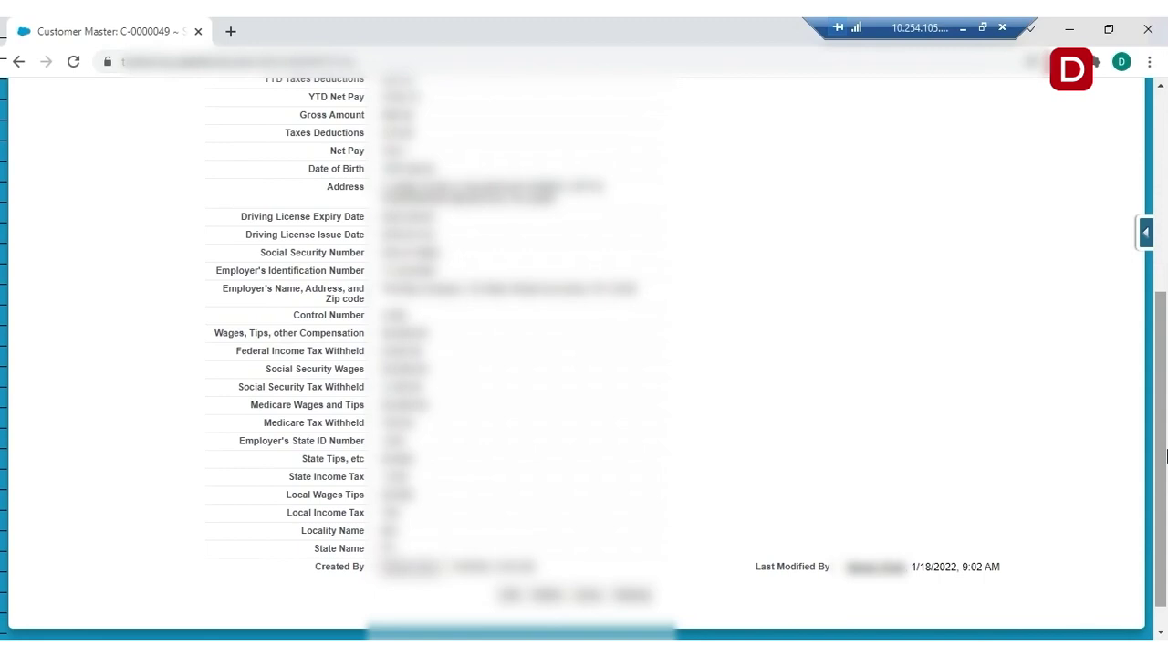
# Switch to KYCDataExtration.xlsx and review row 2's extracted values column by column.
pyautogui.hotkey('alt', 'Tab')
pyautogui.press('Right')
pyautogui.press('Right')
pyautogui.press('Right')
pyautogui.press('Right')
pyautogui.press('Right')
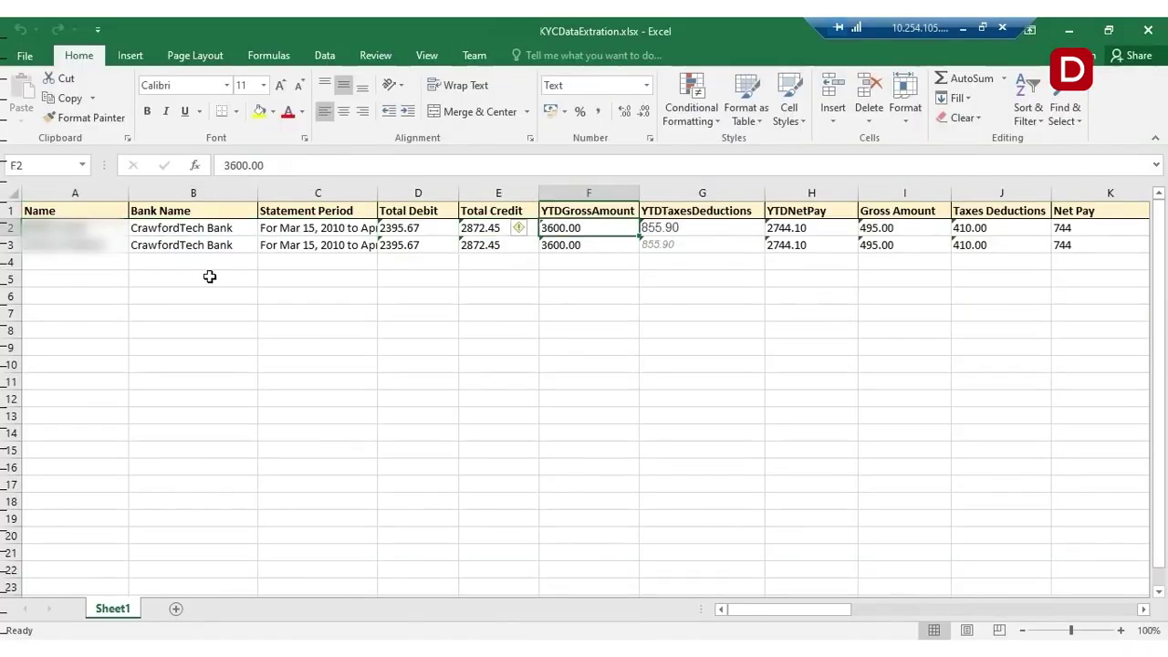
pyautogui.press('Right')
pyautogui.press('Right')
pyautogui.press('Right')
pyautogui.press('Right')
pyautogui.press('Right')
pyautogui.press('Right')
pyautogui.press('Right')
pyautogui.press('Right')
pyautogui.press('Right')
pyautogui.press('Right')
pyautogui.press('Right')
pyautogui.press('Right')
pyautogui.press('Right')
pyautogui.press('Right')
pyautogui.press('Right')
pyautogui.press('Right')
pyautogui.press('Right')
pyautogui.press('Right')
pyautogui.press('Right')
pyautogui.press('Right')
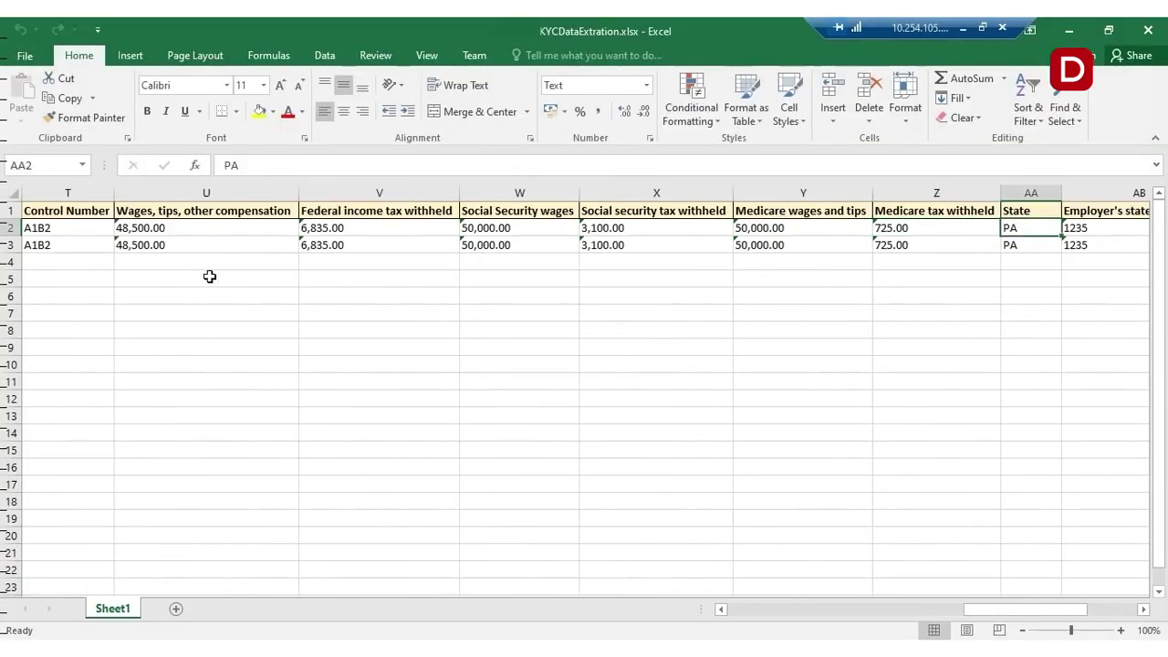
pyautogui.press('Right')
pyautogui.press('Right')
pyautogui.press('Right')
pyautogui.press('Right')
pyautogui.press('Right')
pyautogui.press('Right')
pyautogui.press('Left')
pyautogui.press('Left')
pyautogui.press('Left')
pyautogui.press('Left')
pyautogui.press('Left')
pyautogui.press('Left')
pyautogui.press('Left')
pyautogui.press('Left')
pyautogui.press('Left')
pyautogui.press('Left')
pyautogui.press('Left')
pyautogui.press('Left')
pyautogui.press('Left')
pyautogui.press('Left')
pyautogui.press('Left')
pyautogui.press('Left')
pyautogui.press('Left')
pyautogui.press('Left')
pyautogui.press('Left')
pyautogui.press('Left')
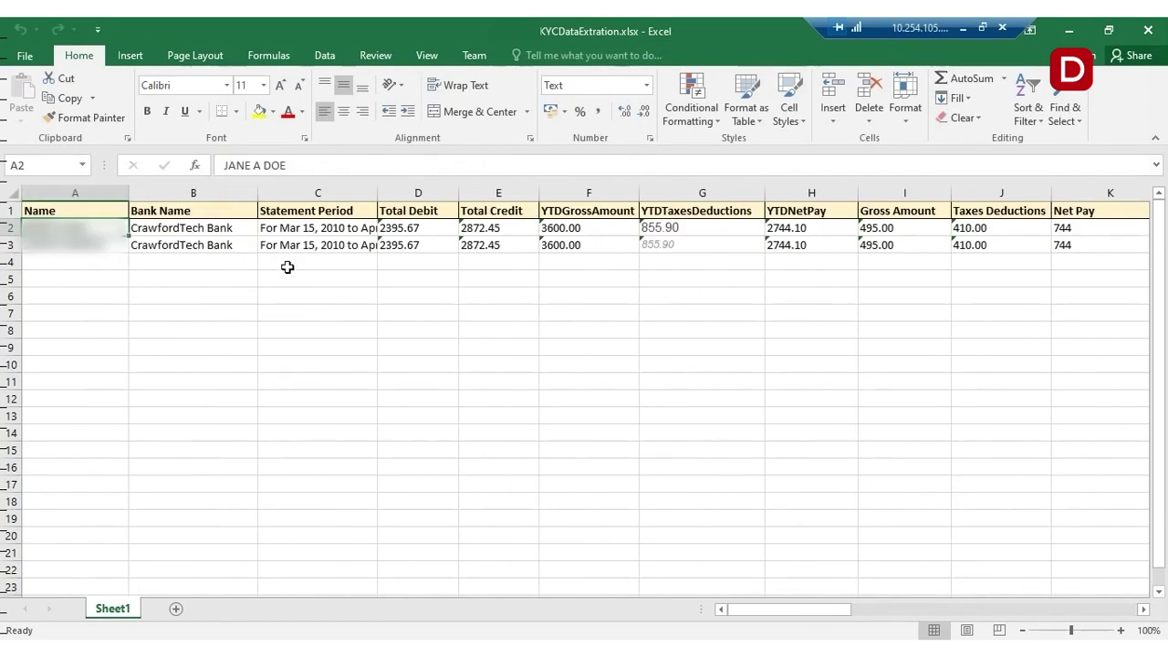